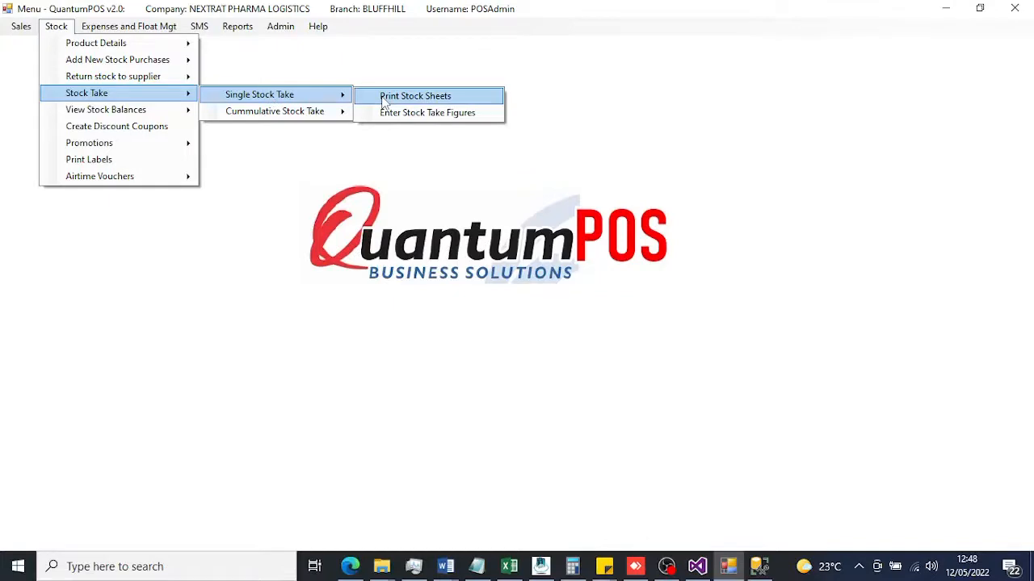
# Generate the stock sheets report for branch BLUFFHILL and bin location 0, and check its available export formats.
pyautogui.click(415, 96)
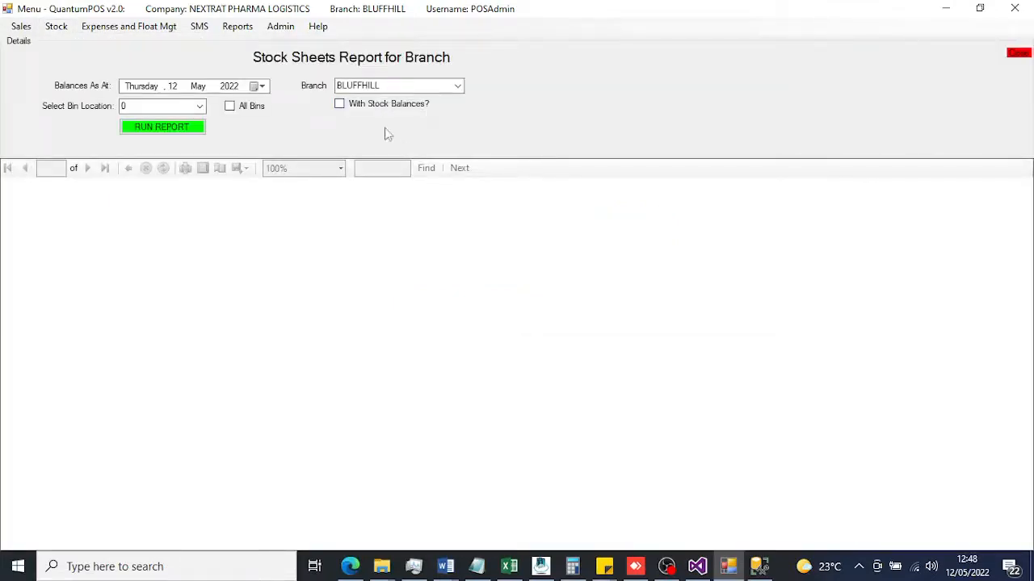
pyautogui.click(191, 132)
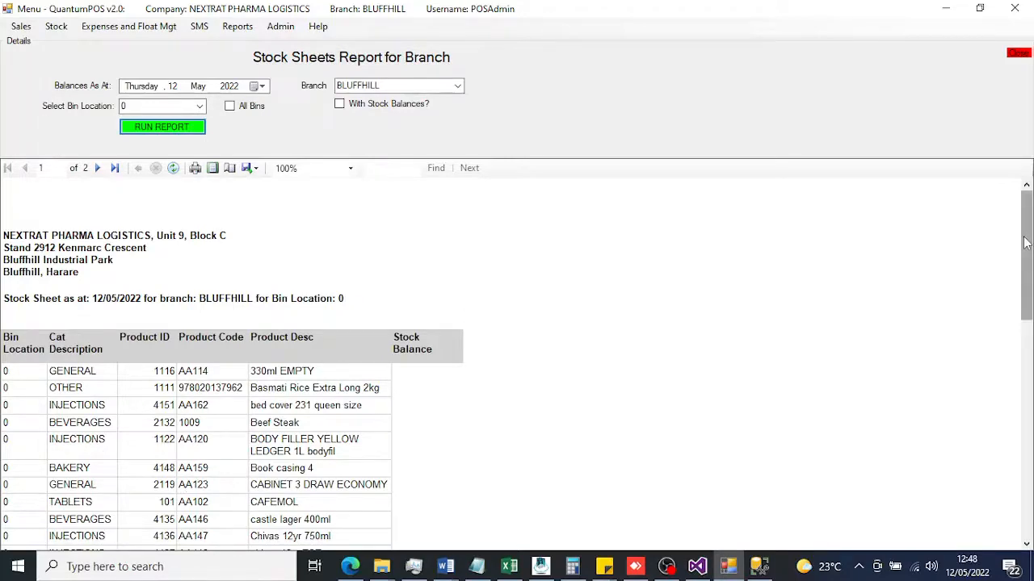
pyautogui.moveTo(1028, 236)
pyautogui.mouseDown()
pyautogui.moveTo(1029, 445)
pyautogui.moveTo(1029, 239)
pyautogui.mouseUp()
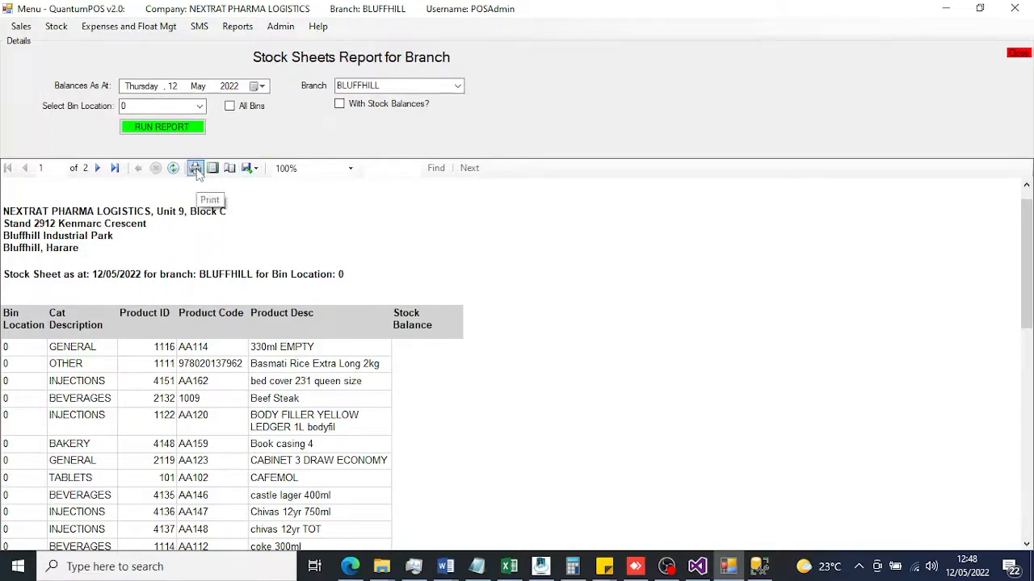
pyautogui.click(248, 170)
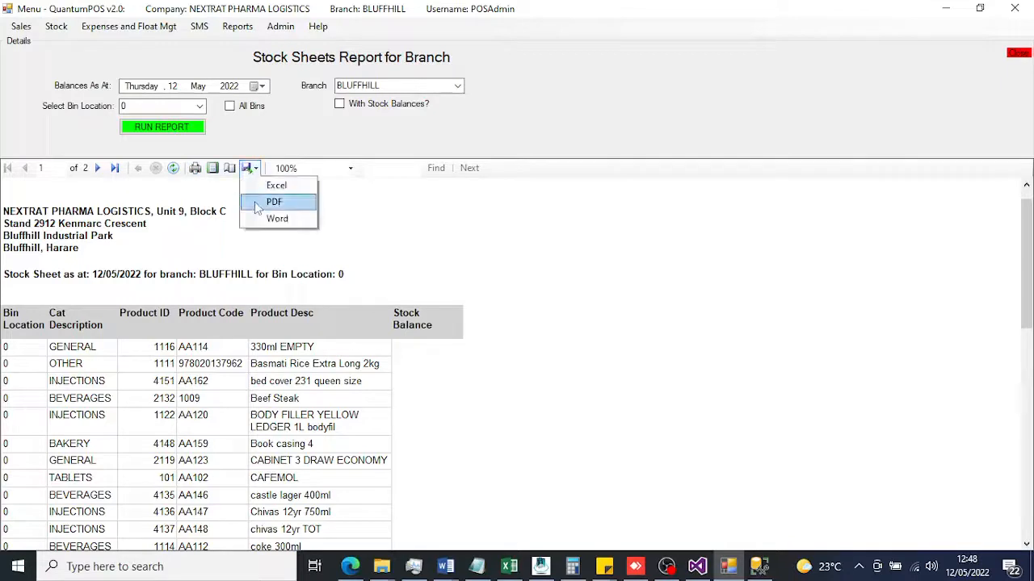
pyautogui.click(424, 249)
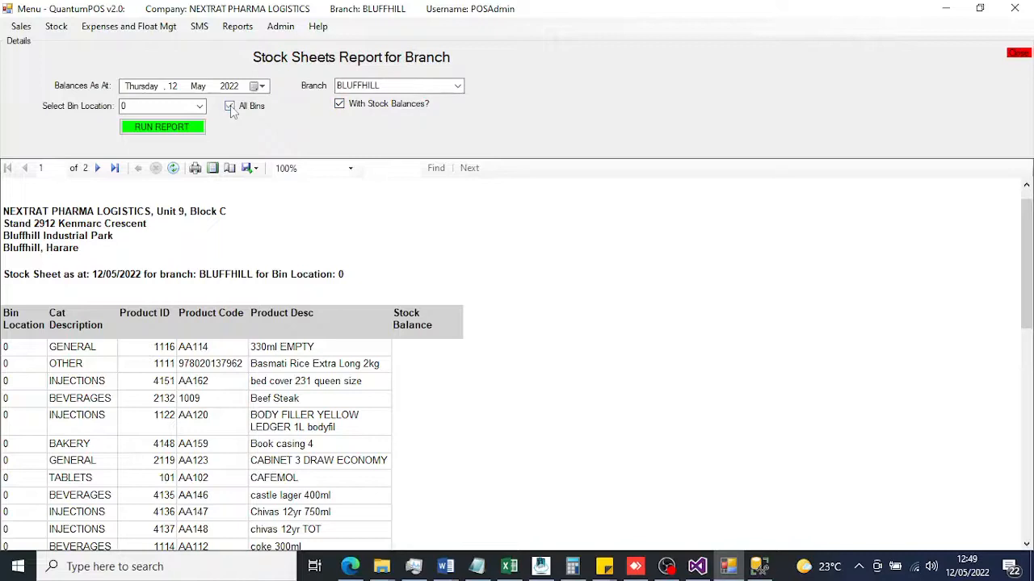
# Rerun the stock sheets report for all bins with stock balances included, and close the report.
pyautogui.click(252, 106)
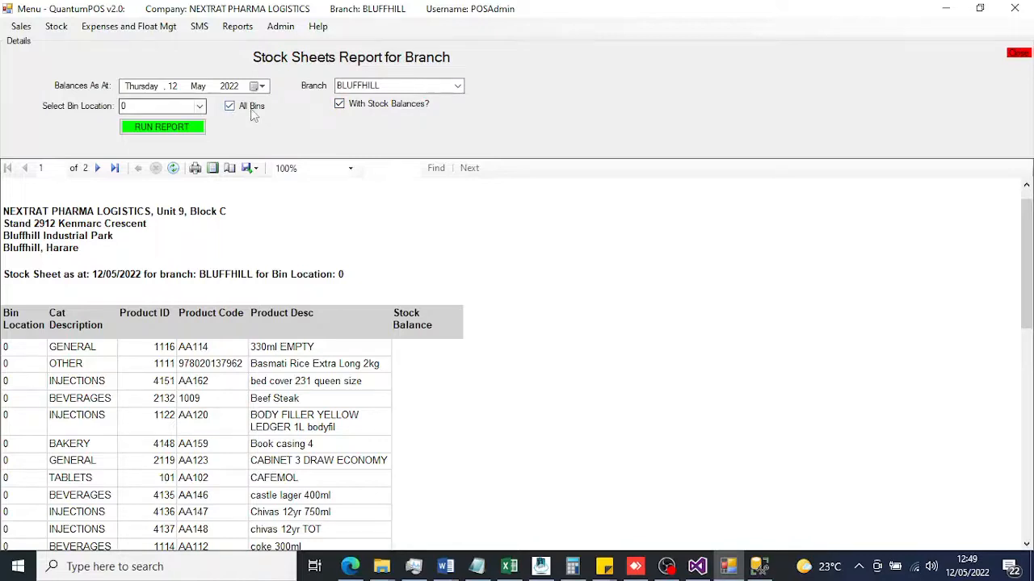
pyautogui.click(171, 127)
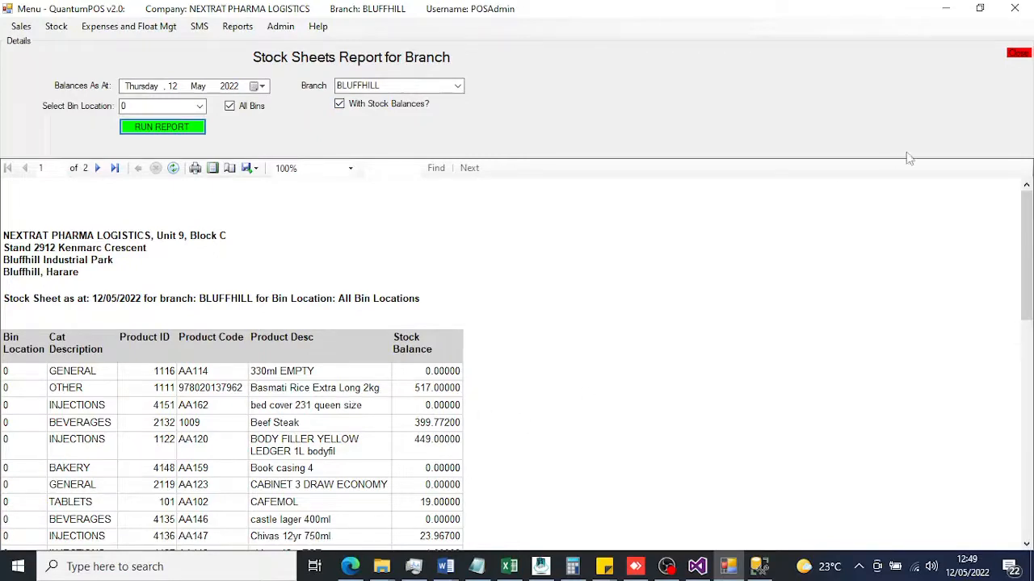
pyautogui.click(1018, 53)
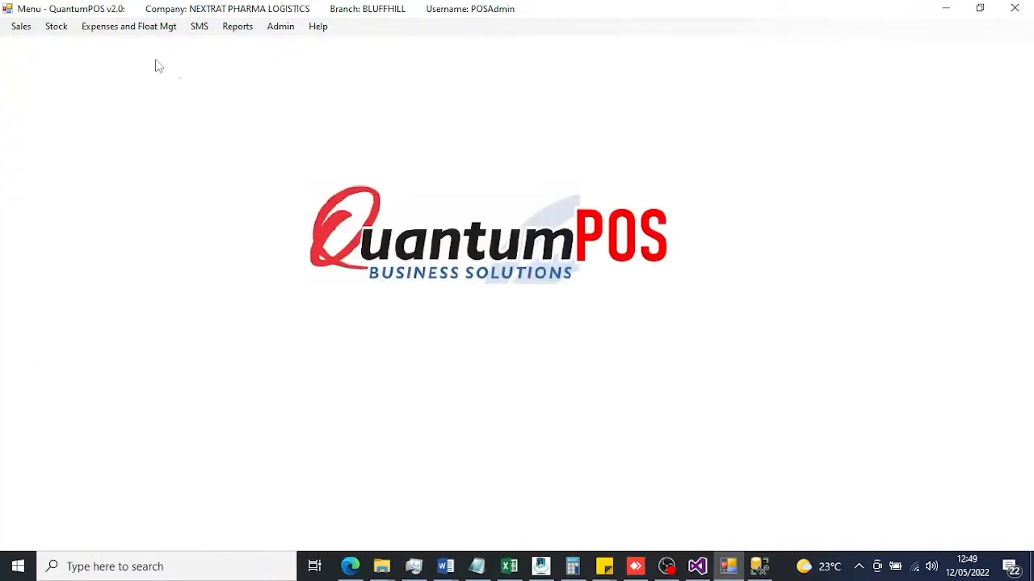
# Open the form for entering single stock take figures.
pyautogui.click(55, 30)
pyautogui.moveTo(88, 93)
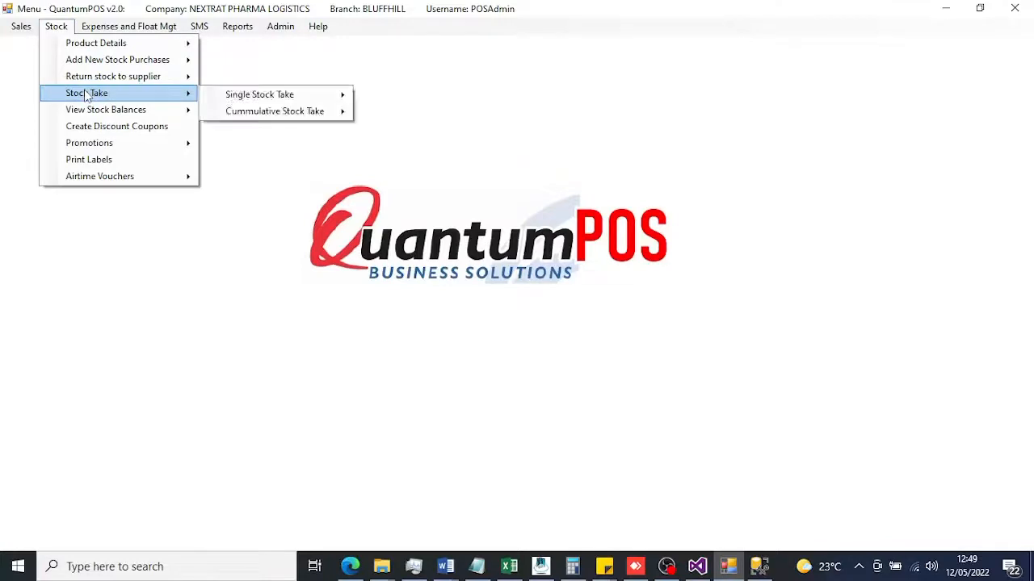
pyautogui.moveTo(266, 93)
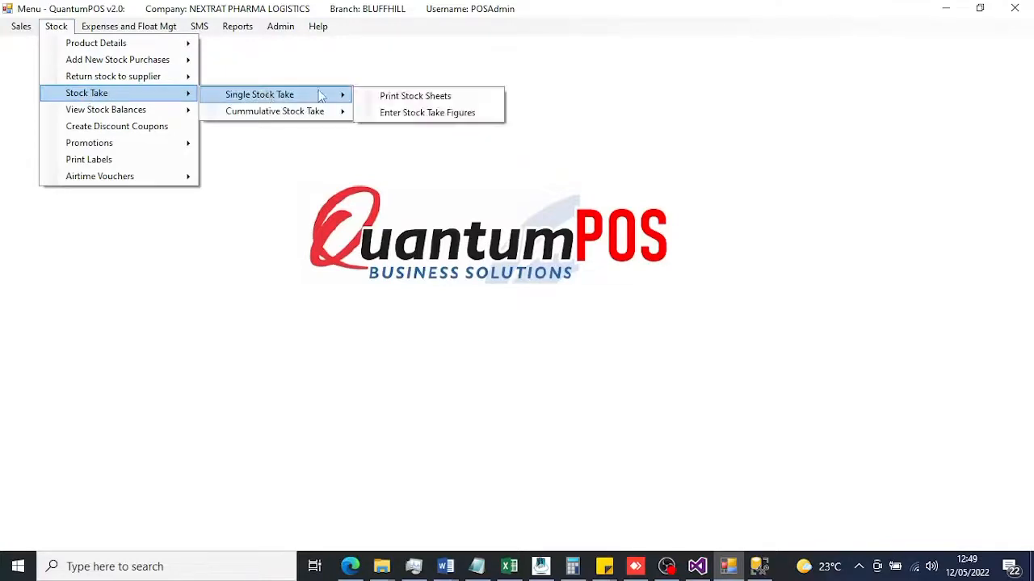
pyautogui.click(432, 115)
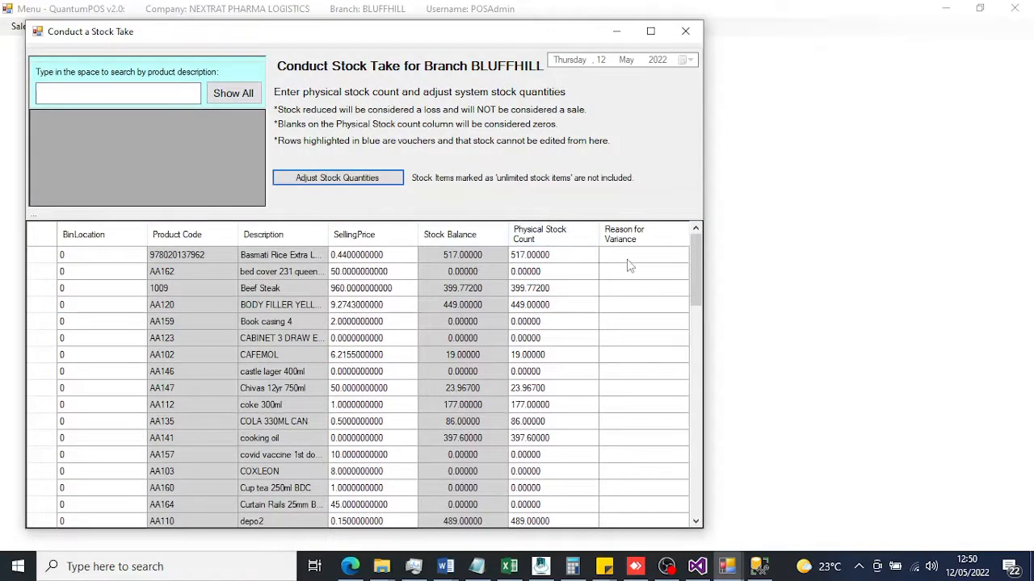
# Set the physical stock count of Basmati Rice Extra Long to 516 with "damaged" as the reason for variance.
pyautogui.click(575, 259)
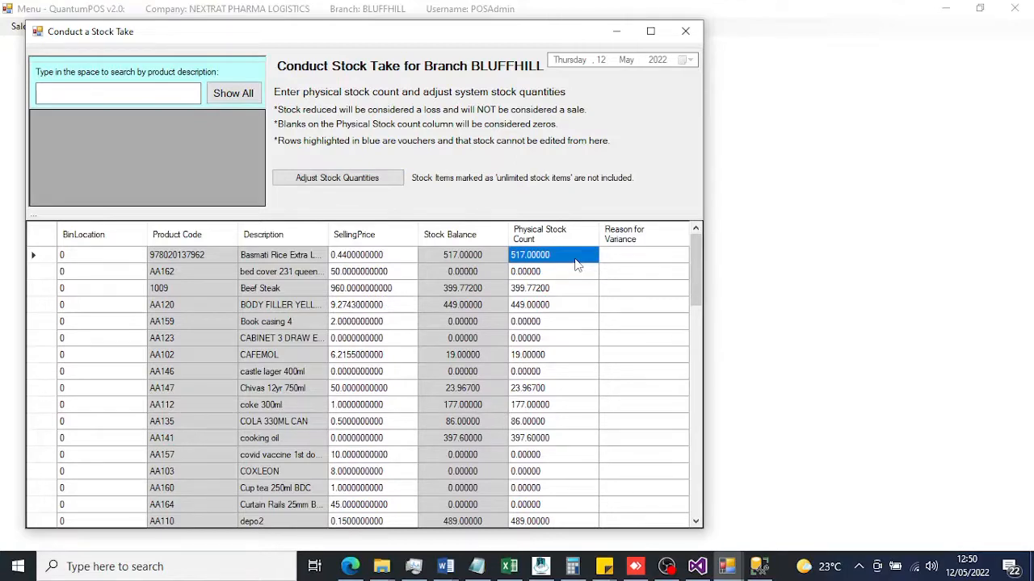
pyautogui.write('516')
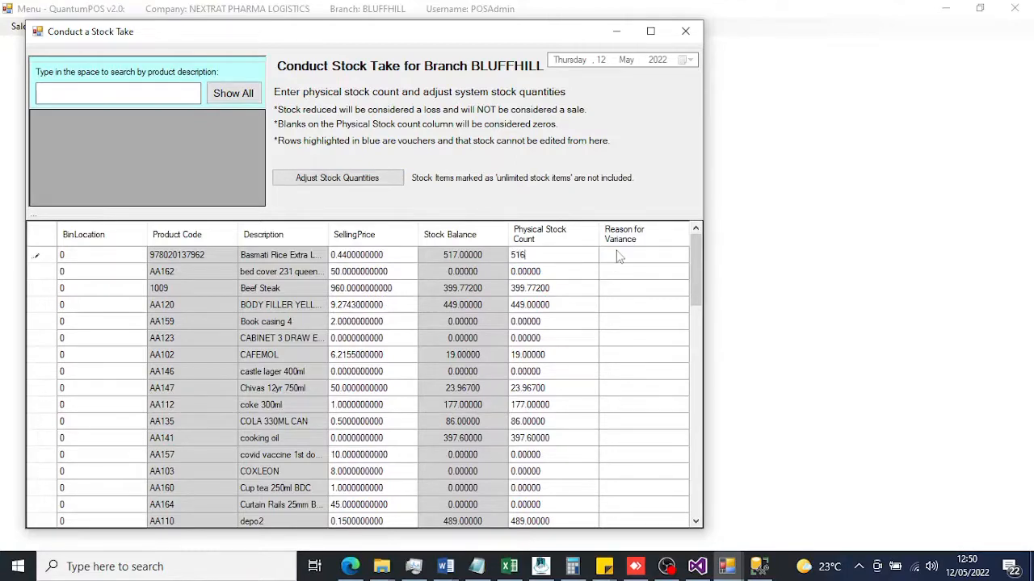
pyautogui.click(618, 256)
pyautogui.write('dama')
# Set the physical stock count of Beef Steak to 398 with "drip loss" as the reason for variance.
pyautogui.click(568, 292)
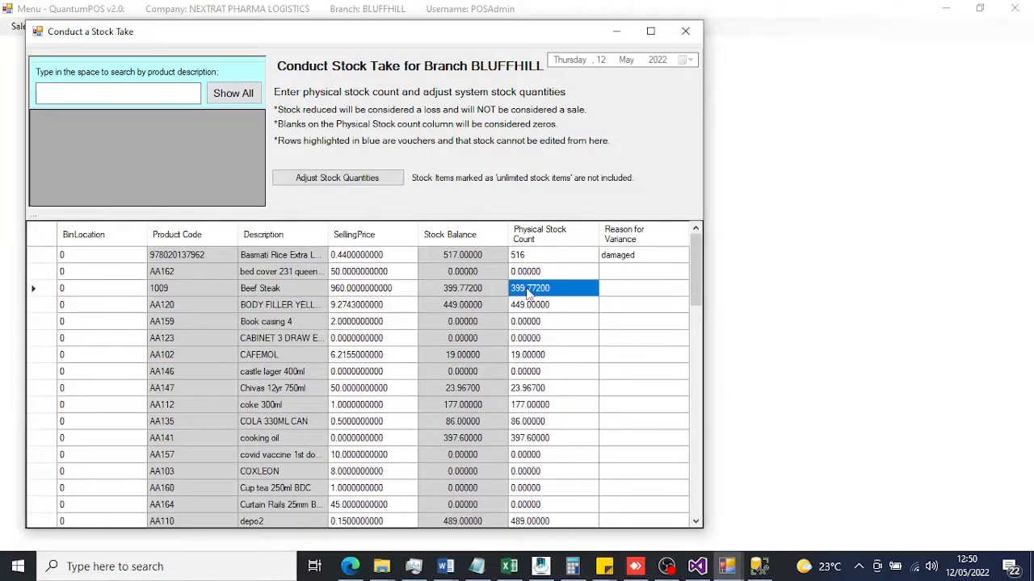
pyautogui.write('398')
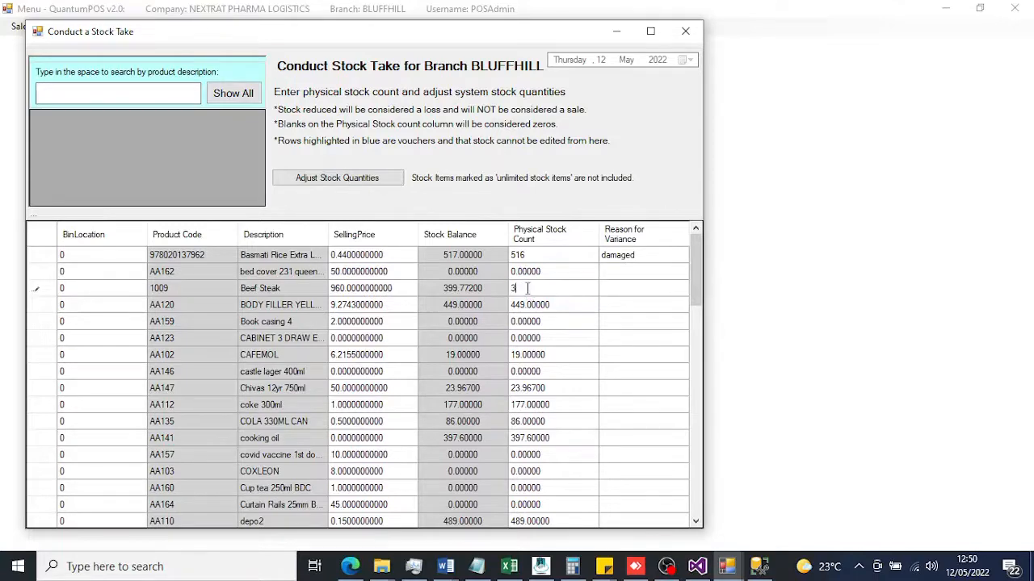
pyautogui.click(617, 293)
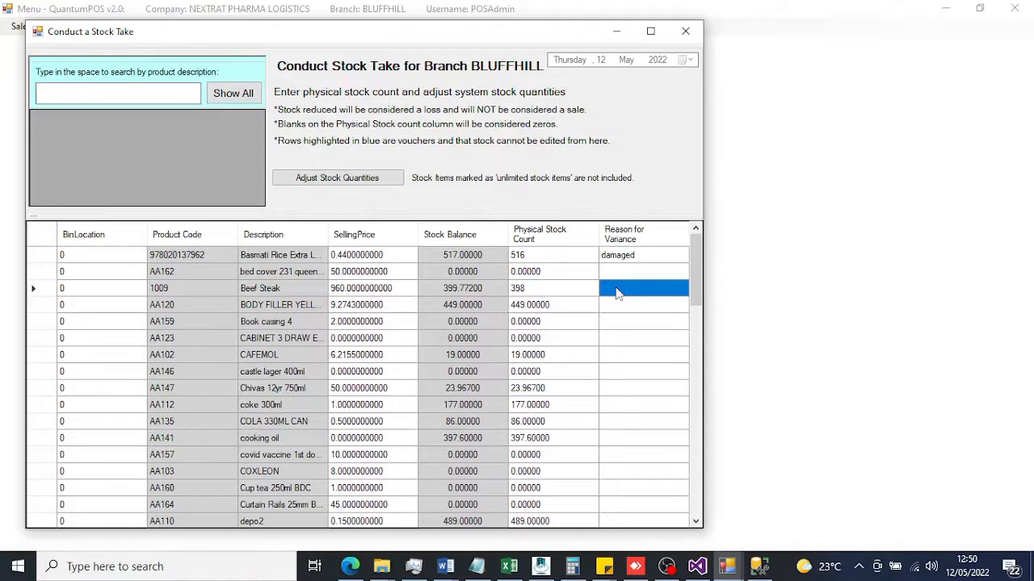
pyautogui.write('drip loss')
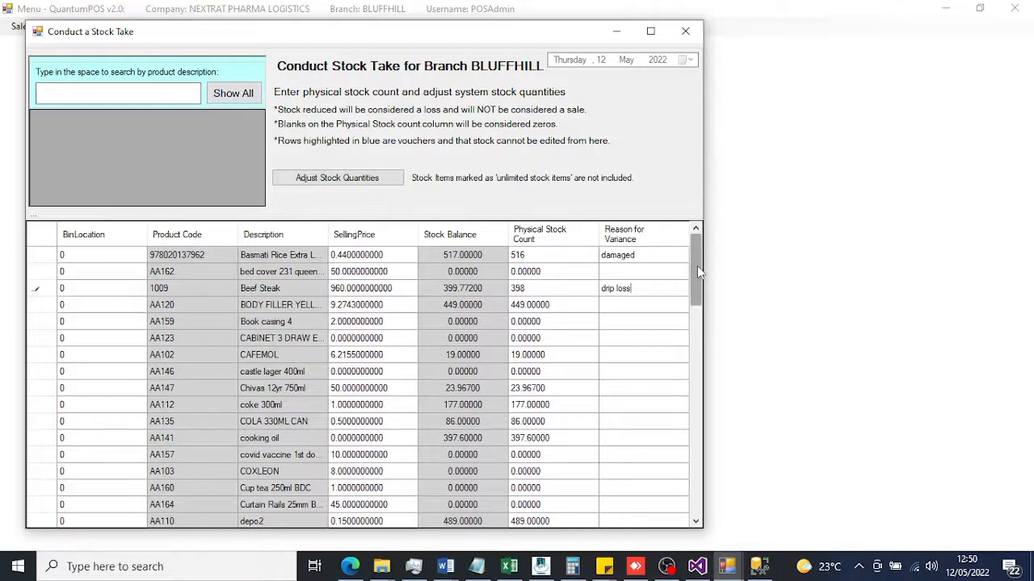
# Set the physical stock count of CAFEMOL to 20.
pyautogui.moveTo(697, 266); pyautogui.dragTo(697, 271)
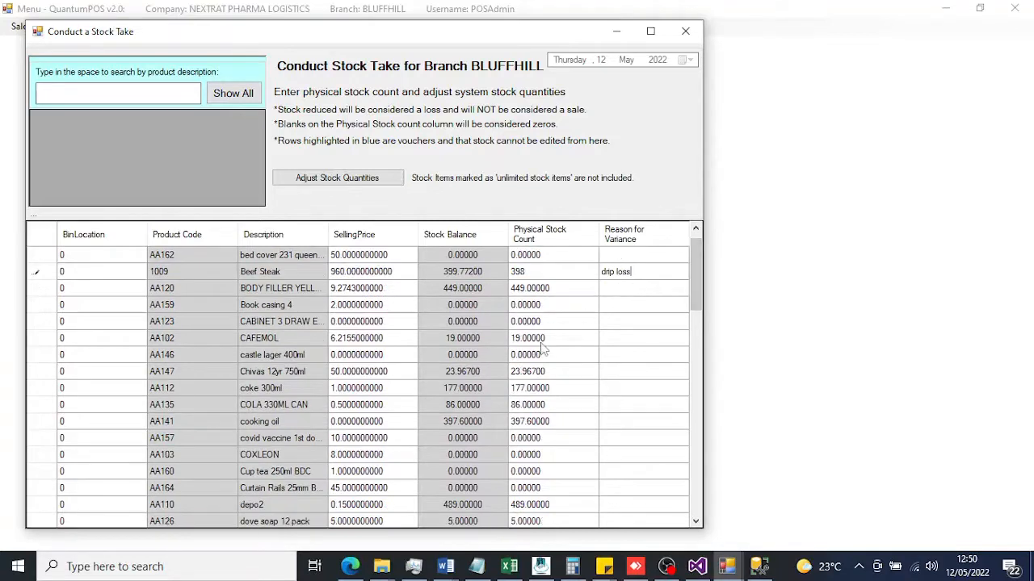
pyautogui.click(546, 343)
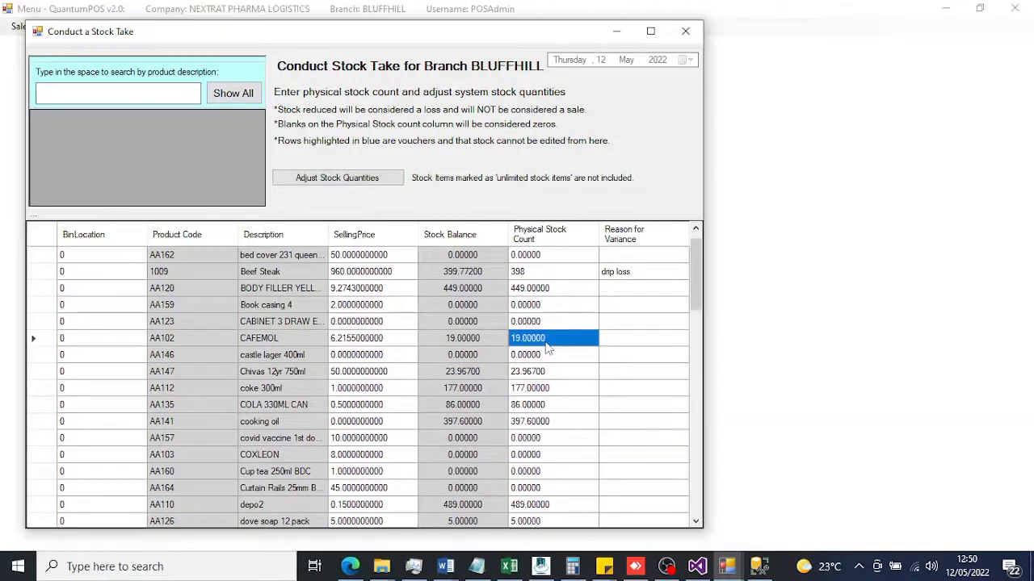
pyautogui.write('20')
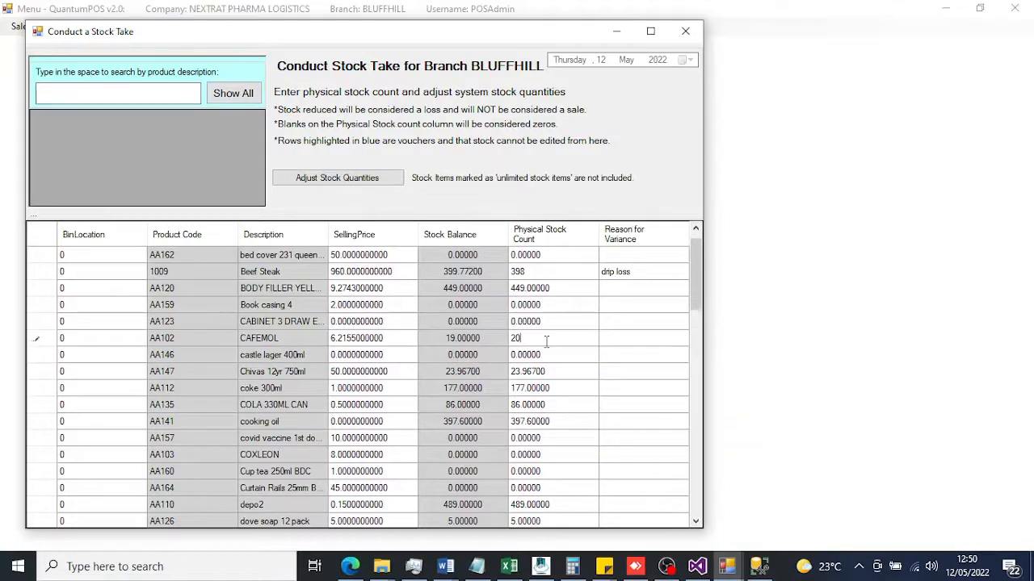
pyautogui.click(623, 343)
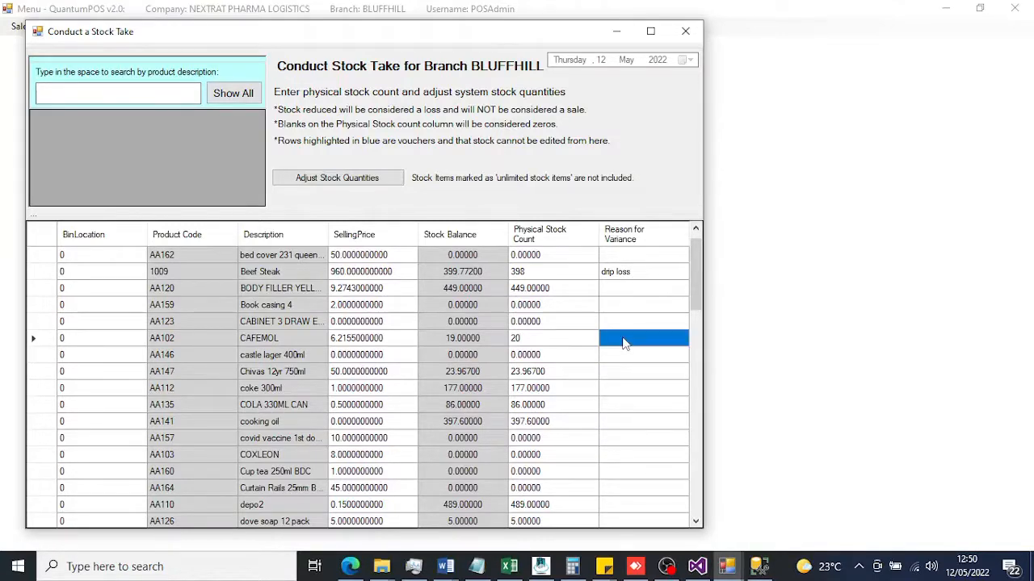
pyautogui.click(643, 333)
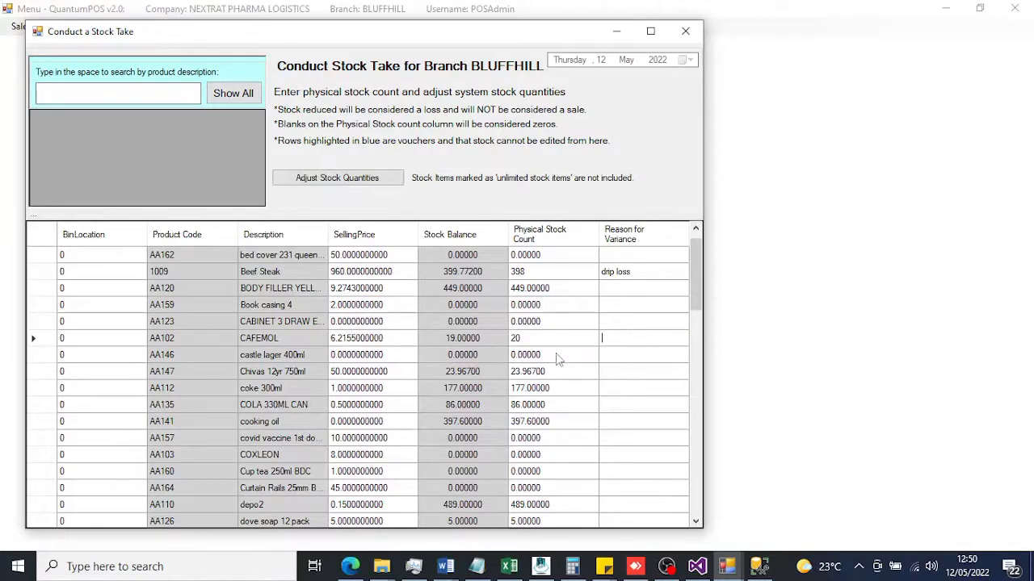
# Set the physical stock count of COLA 330ML CAN to 85.
pyautogui.click(552, 406)
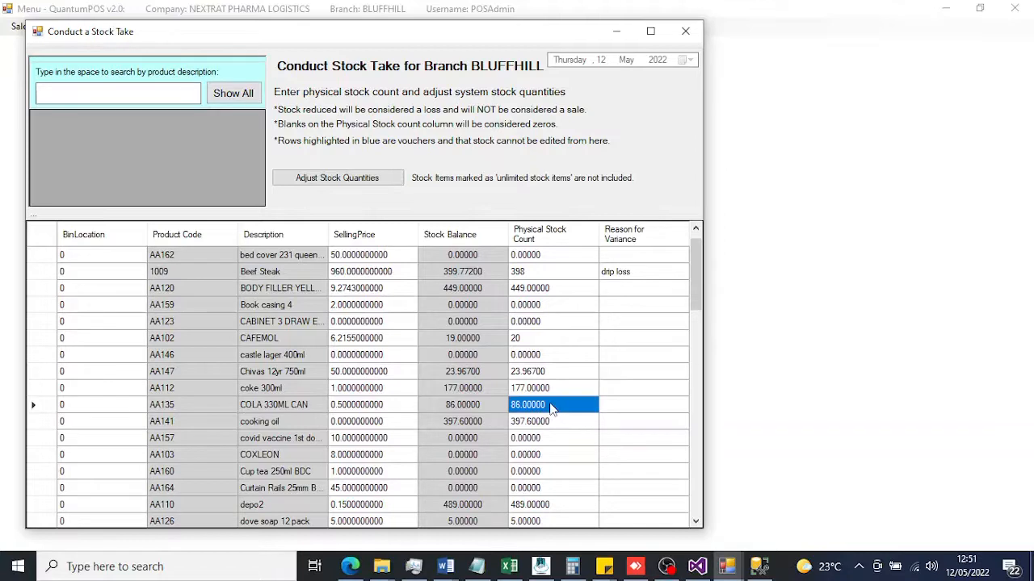
pyautogui.write('85')
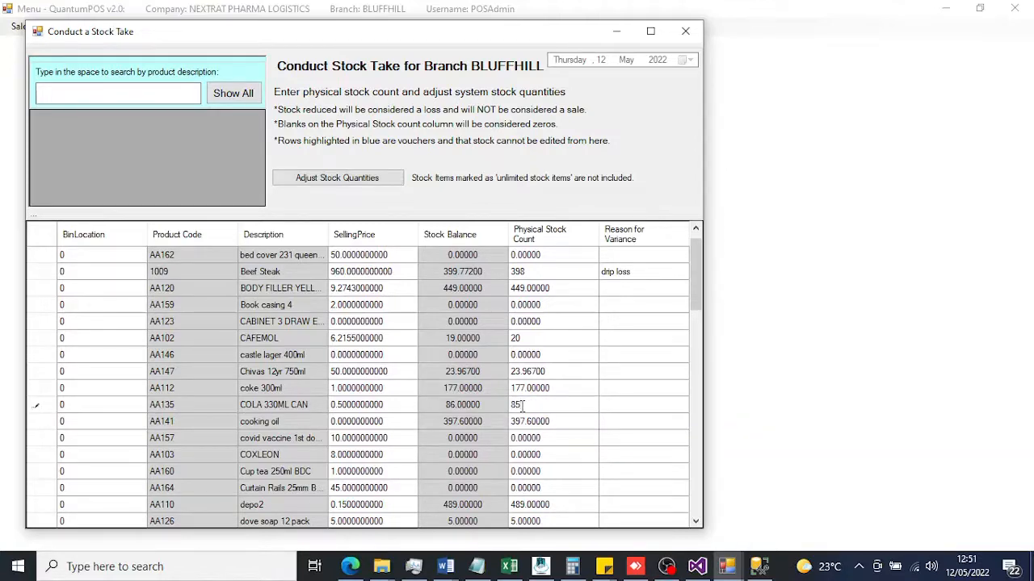
pyautogui.click(535, 340)
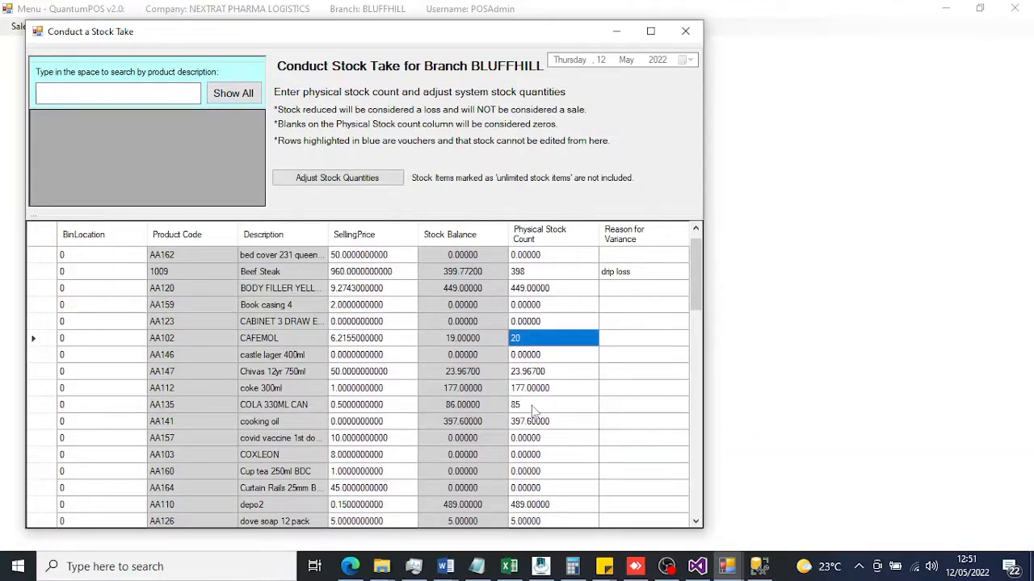
pyautogui.click(533, 410)
pyautogui.click(532, 343)
pyautogui.click(539, 406)
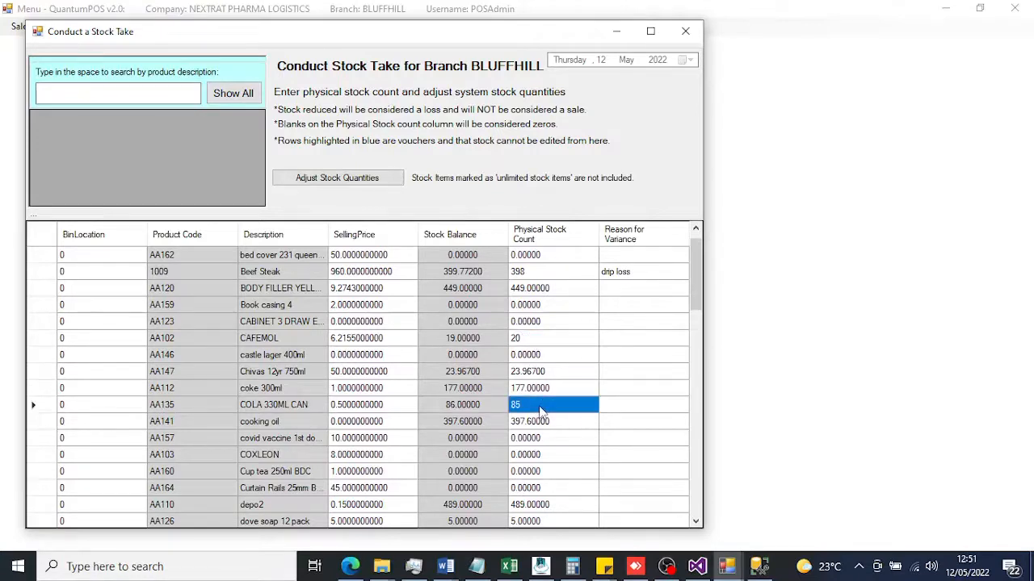
# Enter "switch" as the reason for variance for both CAFEMOL and COLA 330ML CAN.
pyautogui.click(612, 343)
pyautogui.write('switch')
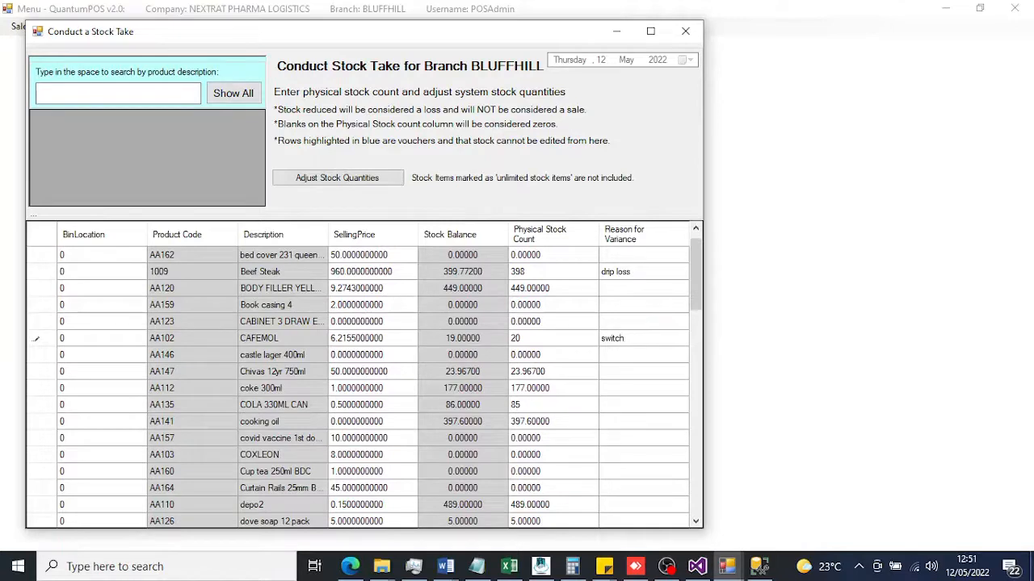
pyautogui.click(629, 406)
pyautogui.write('switch')
# Adjust the system stock quantities to the entered physical counts, and close the stock take form.
pyautogui.moveTo(695, 278); pyautogui.dragTo(692, 507)
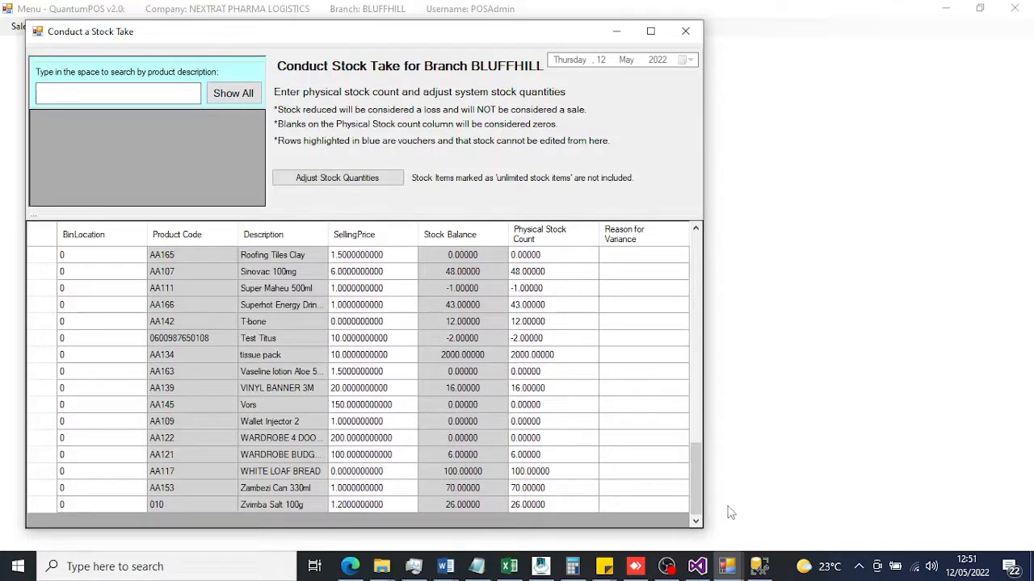
pyautogui.scroll(3, 692, 487)
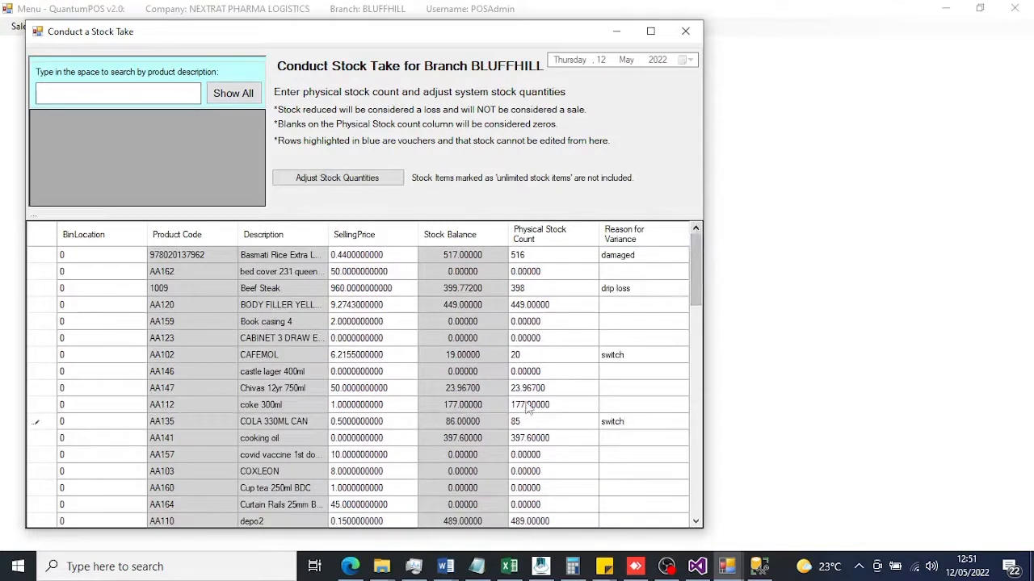
pyautogui.click(353, 182)
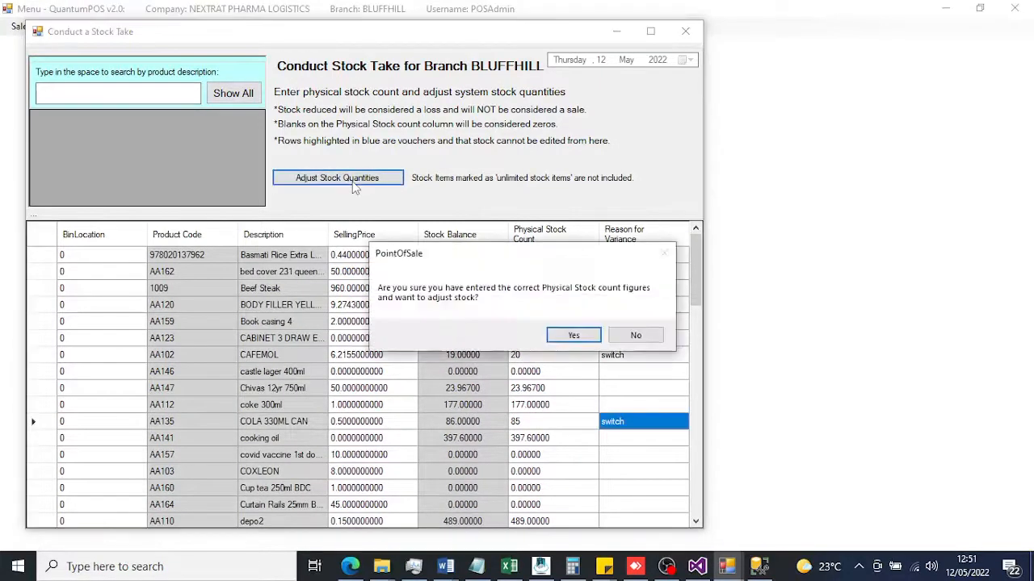
pyautogui.click(567, 338)
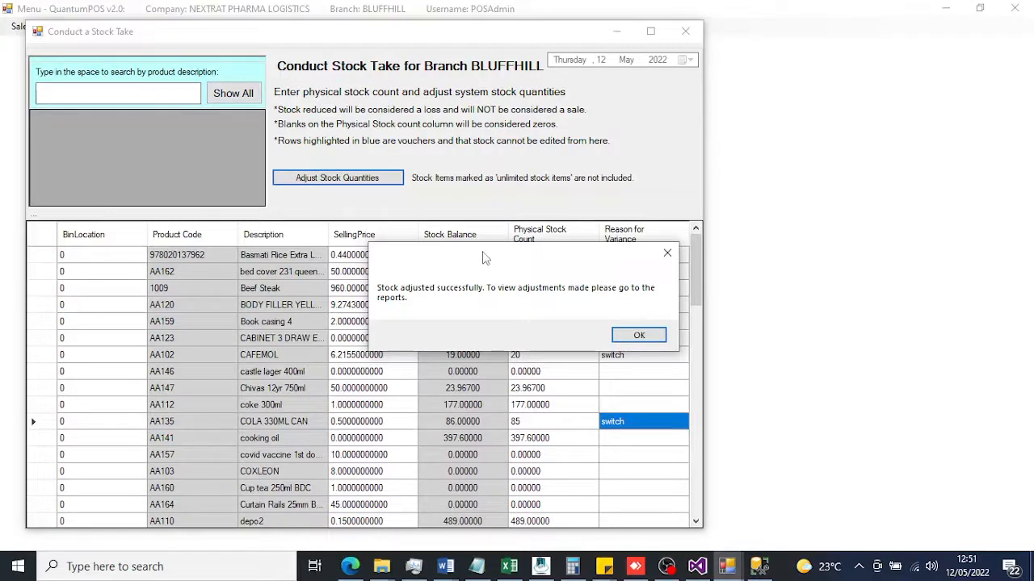
pyautogui.moveTo(482, 261); pyautogui.dragTo(532, 115)
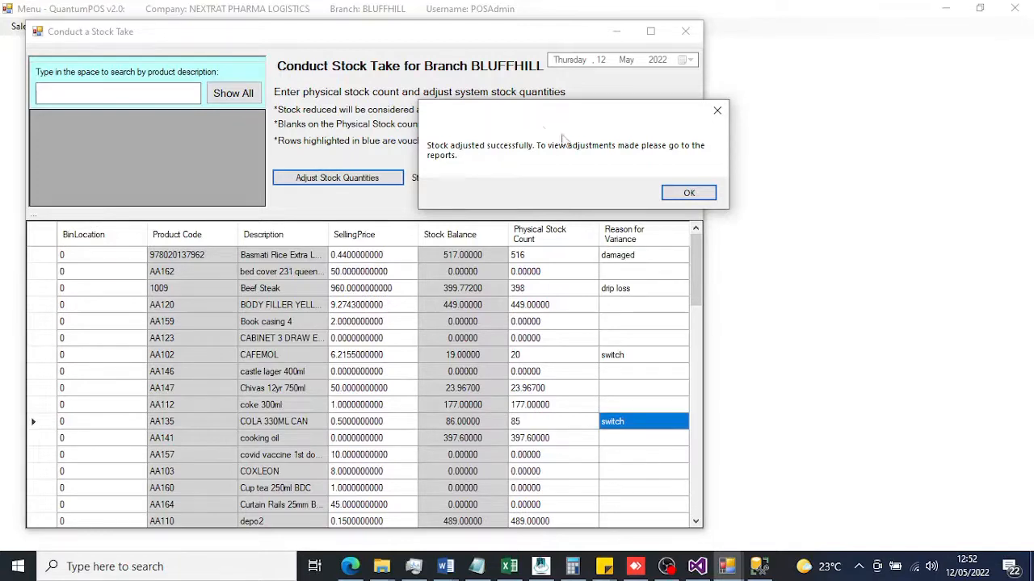
pyautogui.click(689, 193)
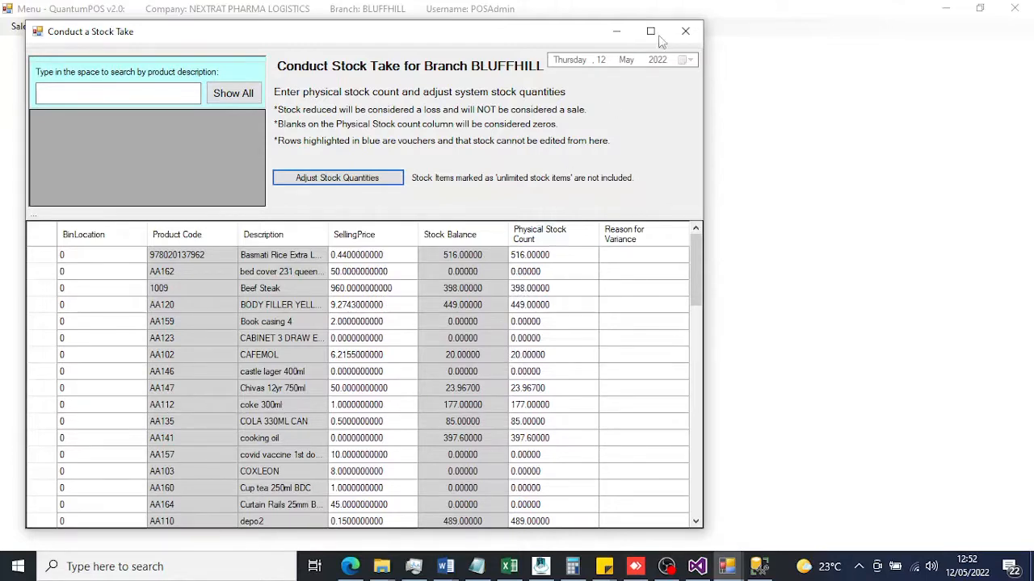
pyautogui.click(684, 33)
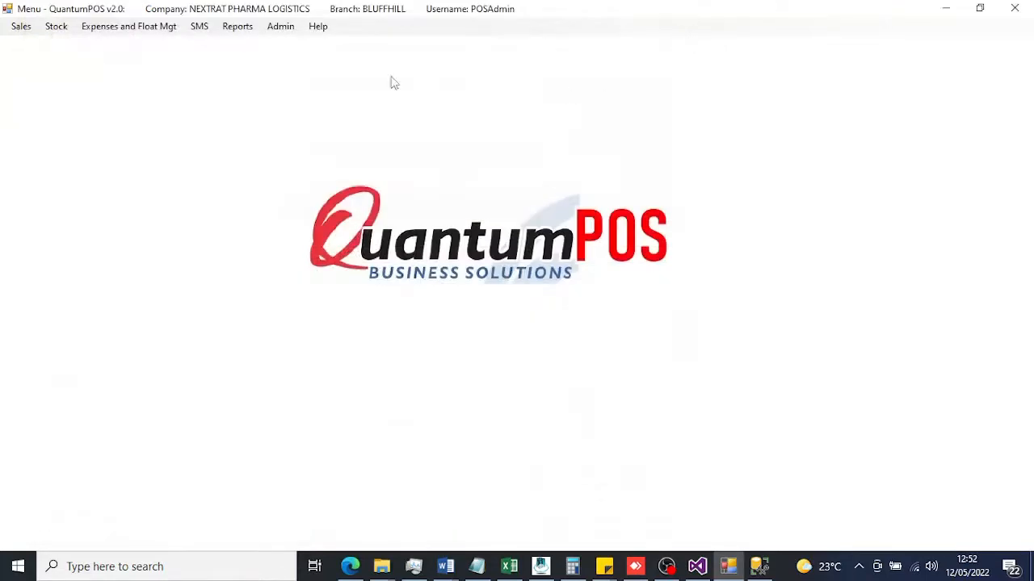
# Run the stock adjustments report for branch BLUFFHILL for 12 May 2022.
pyautogui.click(244, 32)
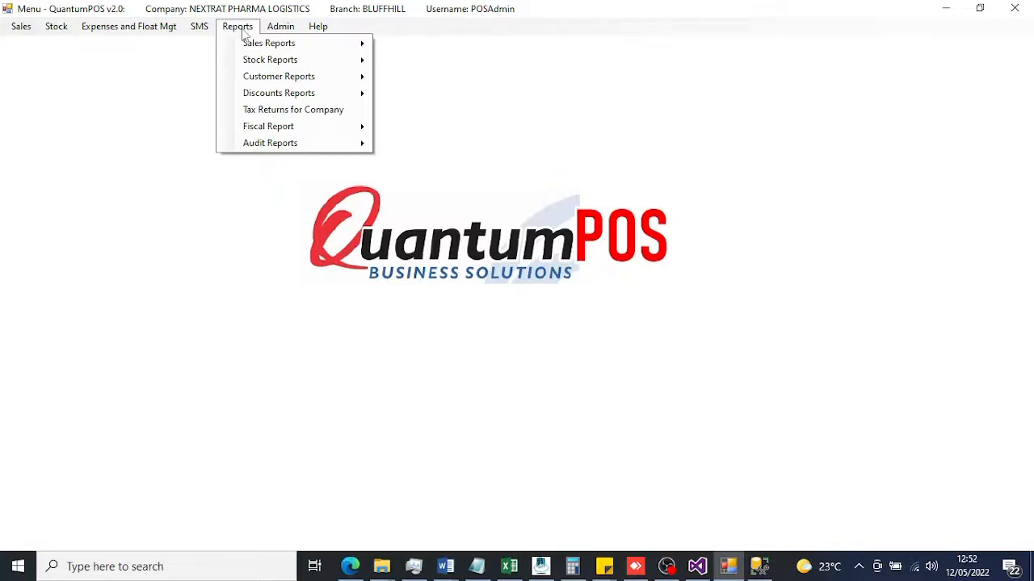
pyautogui.moveTo(253, 65)
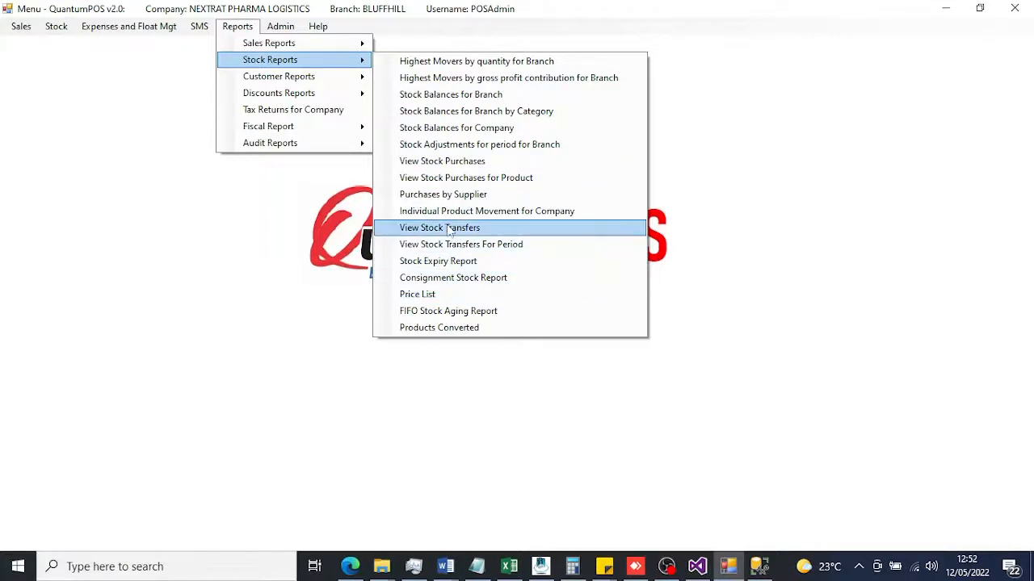
pyautogui.click(446, 147)
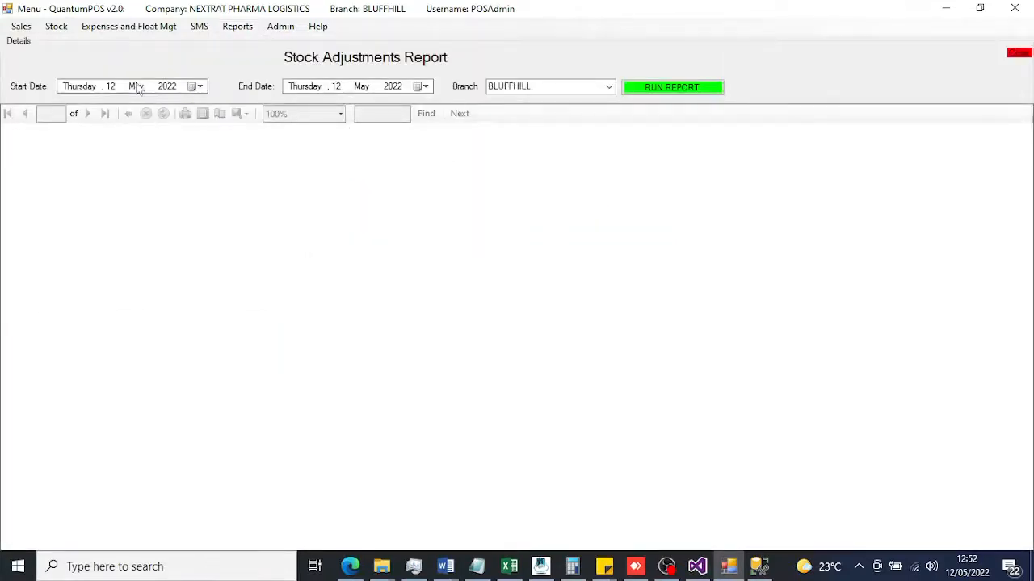
pyautogui.click(683, 91)
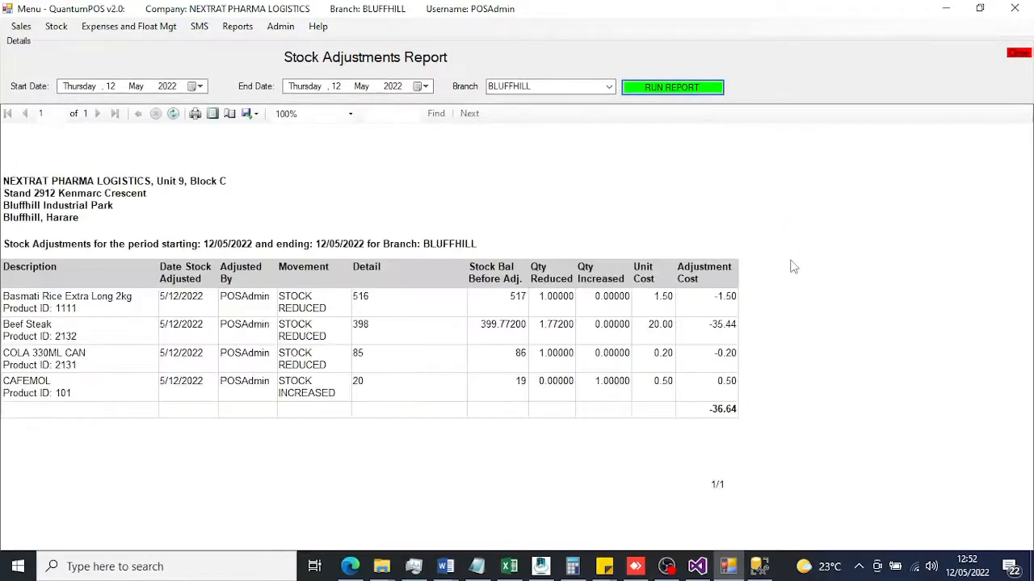